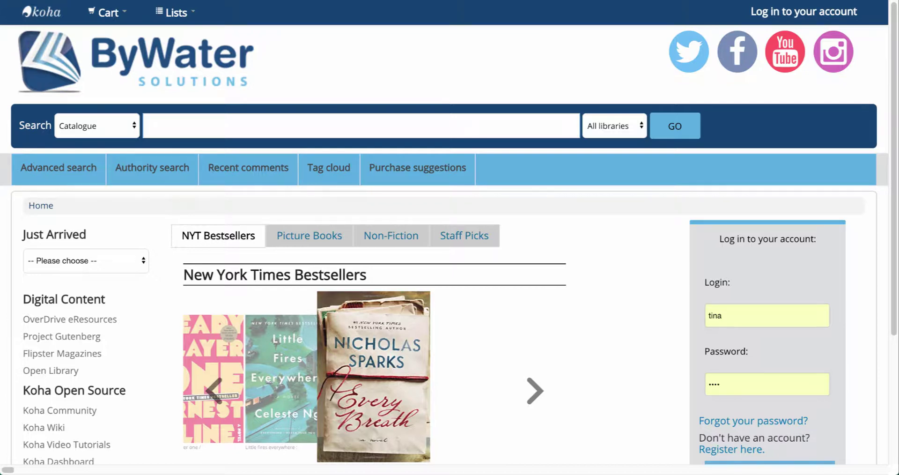
Step: Search the catalogue for "wildflower" across all libraries
{"action": "left_click", "coordinate": [361, 125]}
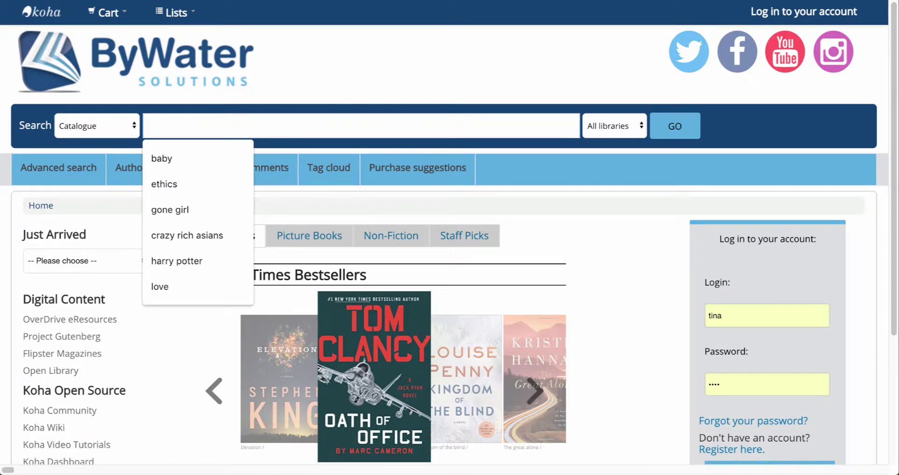
{"action": "type", "text": "wil"}
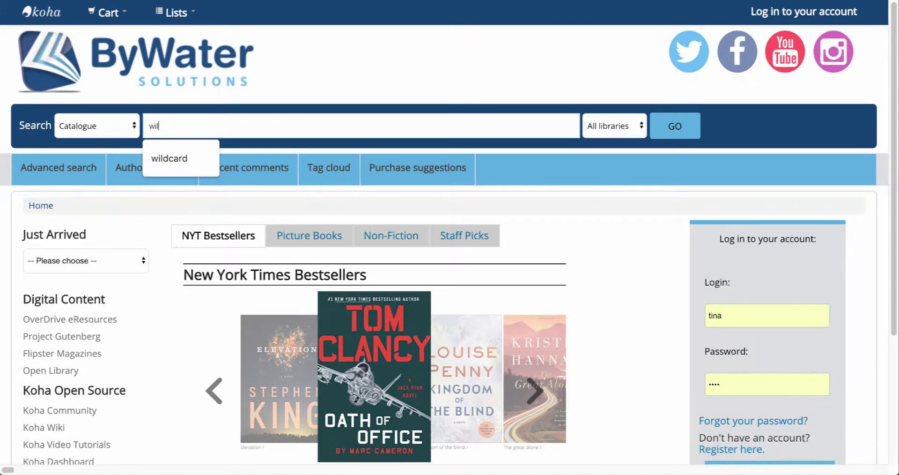
{"action": "type", "text": "dfo"}
{"action": "key", "text": "BackSpace"}
{"action": "type", "text": "l"}
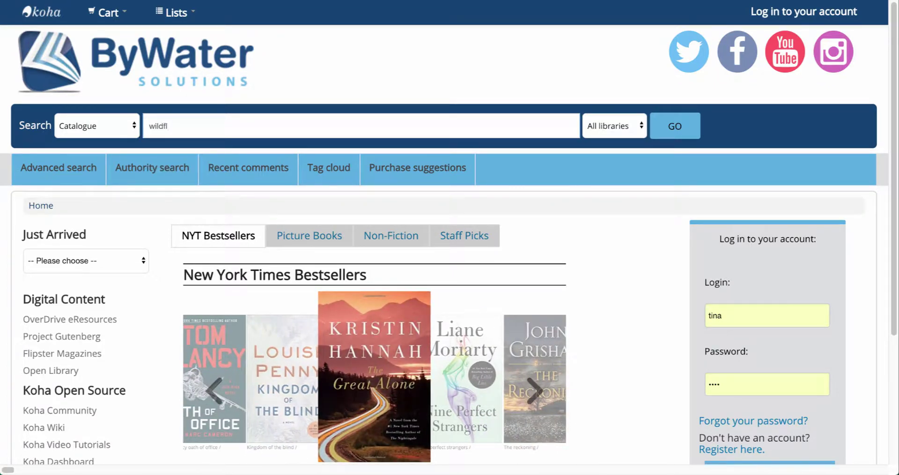
{"action": "type", "text": "ower"}
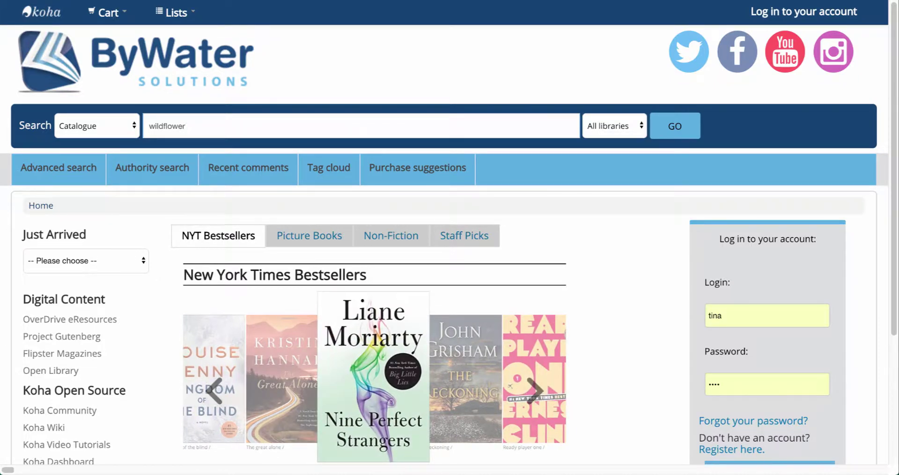
{"action": "left_click", "coordinate": [622, 127]}
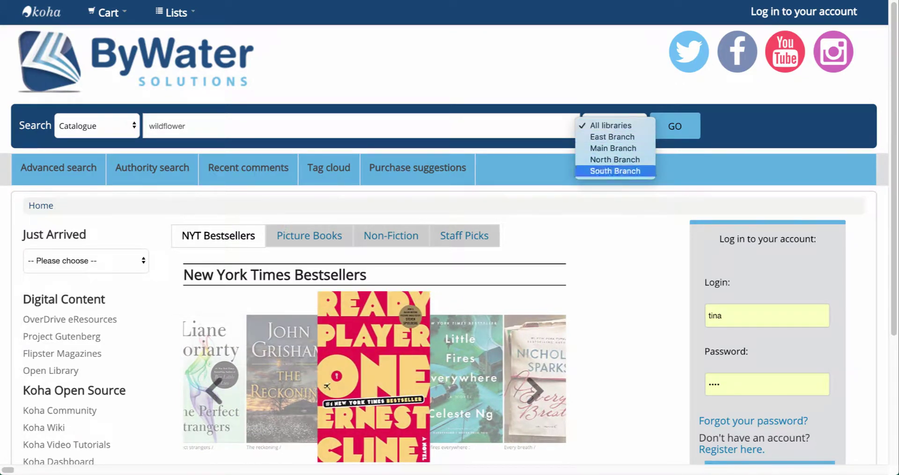
{"action": "left_click", "coordinate": [610, 125]}
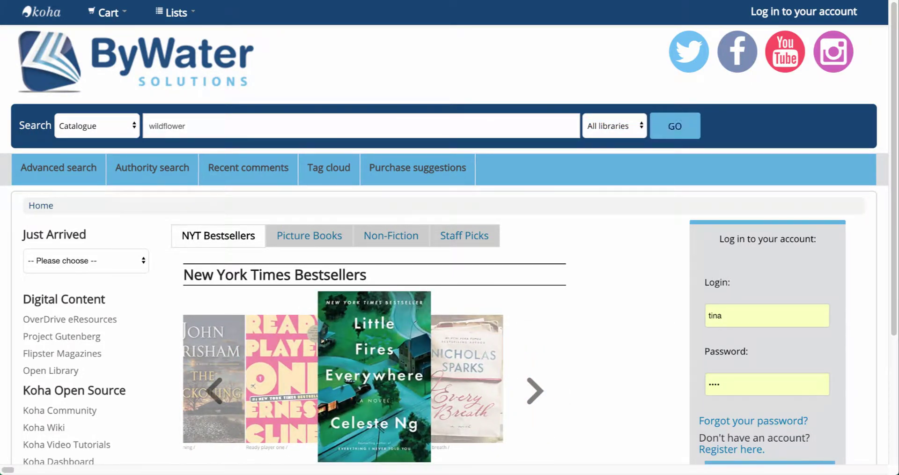
{"action": "left_click", "coordinate": [674, 126]}
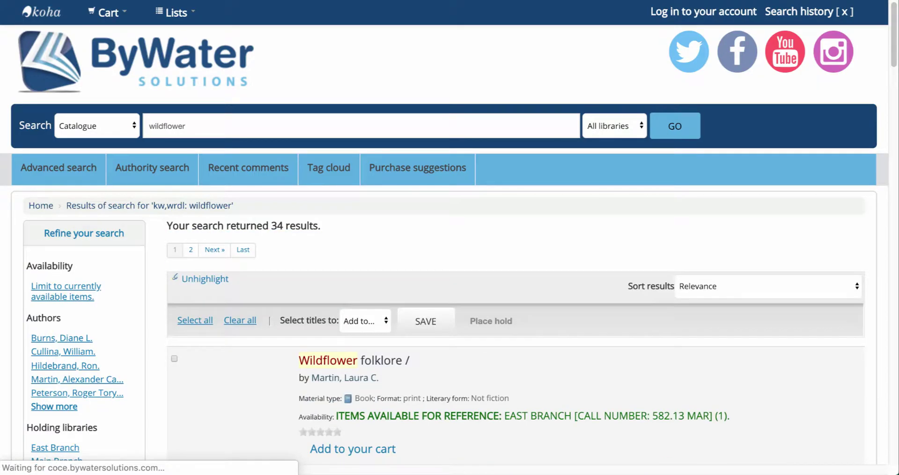
Step: View the record for "Wildflower folklore" from the search results and return to the results list
{"action": "scroll", "coordinate": [449, 234], "scroll_direction": "down", "scroll_amount": 3}
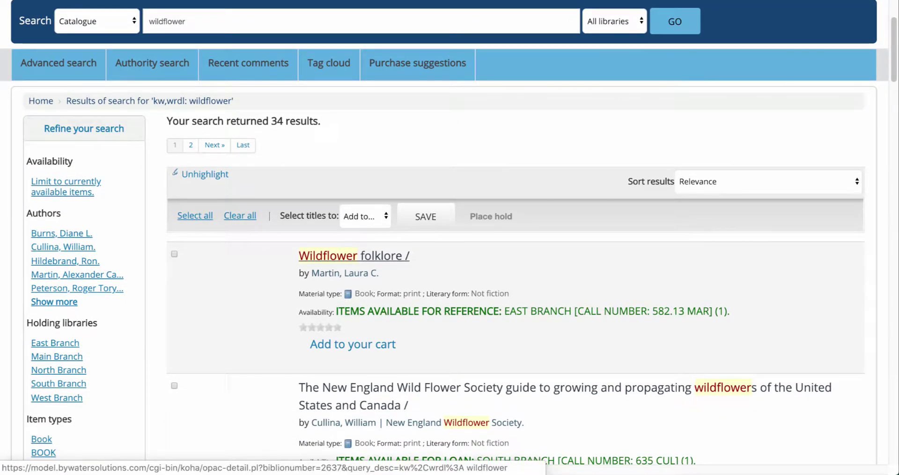
{"action": "scroll", "coordinate": [448, 234], "scroll_direction": "down", "scroll_amount": 1}
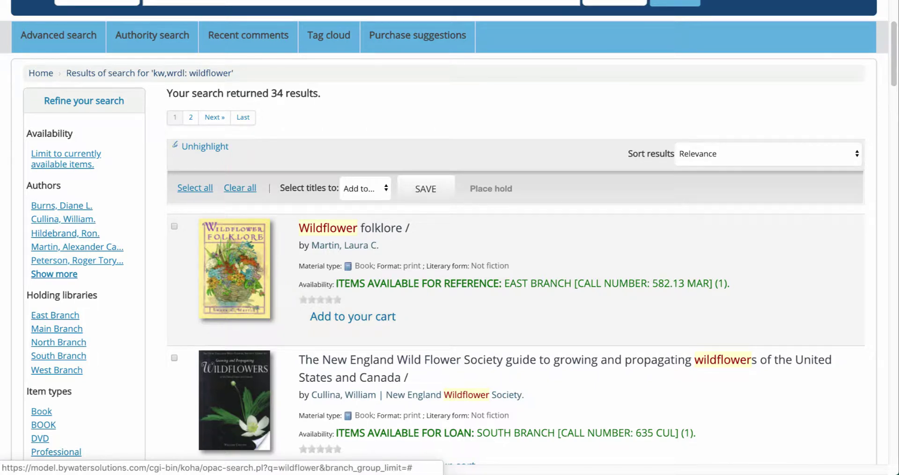
{"action": "left_click", "coordinate": [354, 228]}
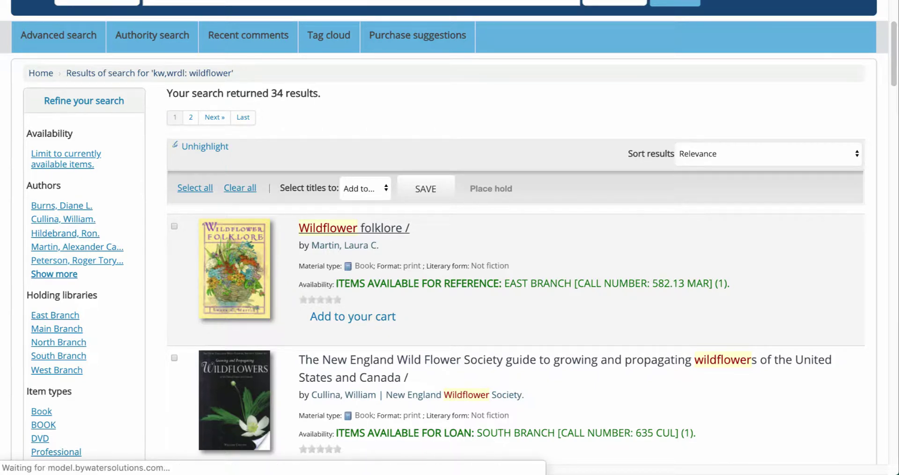
{"action": "scroll", "coordinate": [449, 234], "scroll_direction": "down", "scroll_amount": 3}
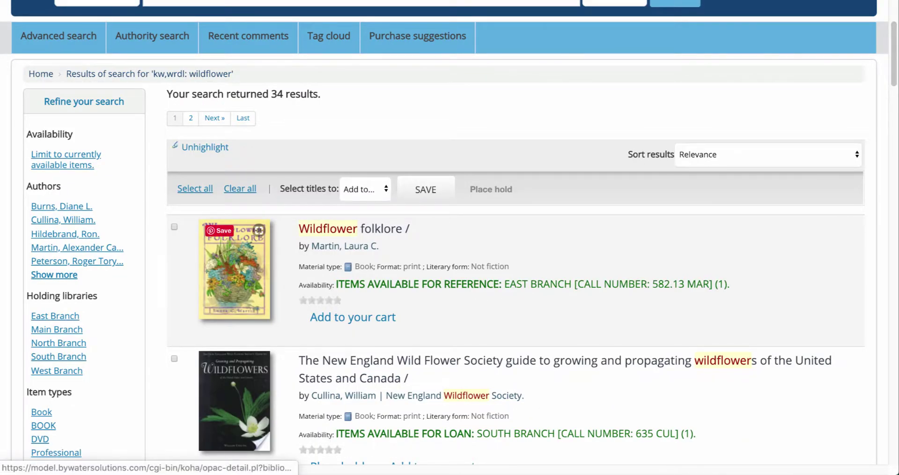
{"action": "scroll", "coordinate": [450, 234], "scroll_direction": "up", "scroll_amount": 3}
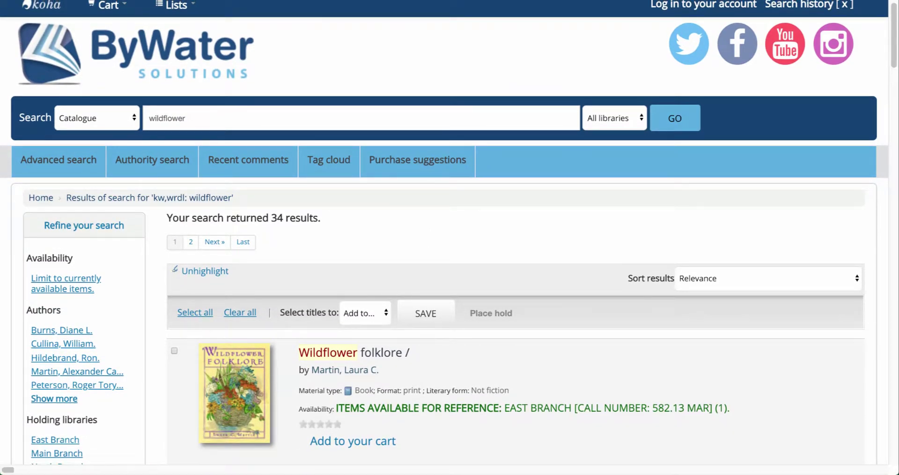
Step: Review the result refinements from availability down to topics, and the index choices for the catalogue search
{"action": "scroll", "coordinate": [449, 234], "scroll_direction": "down", "scroll_amount": 3}
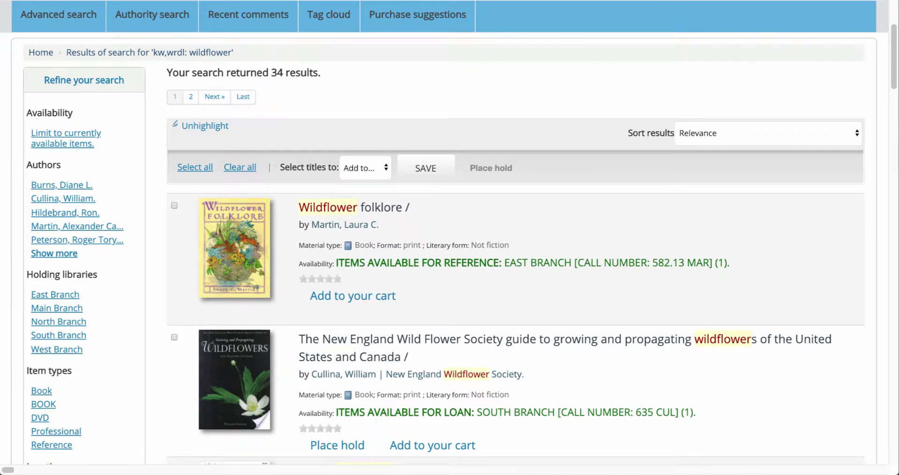
{"action": "scroll", "coordinate": [449, 234], "scroll_direction": "down", "scroll_amount": 1}
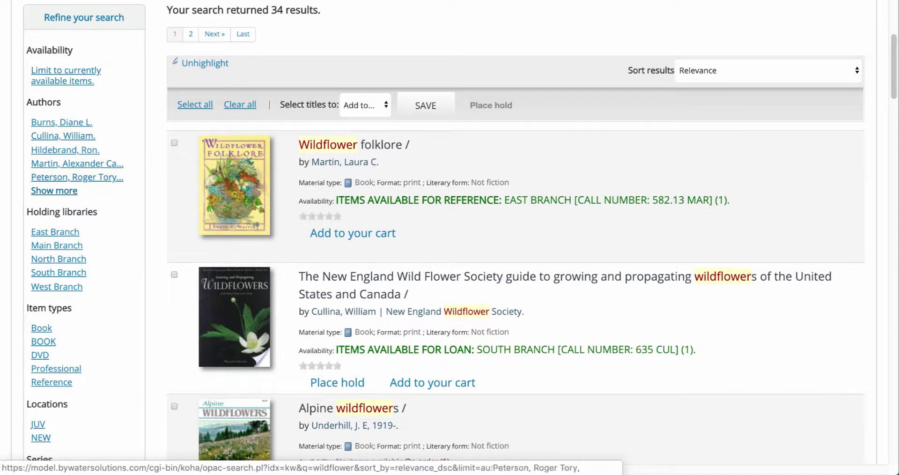
{"action": "scroll", "coordinate": [77, 164], "scroll_direction": "down", "scroll_amount": 1}
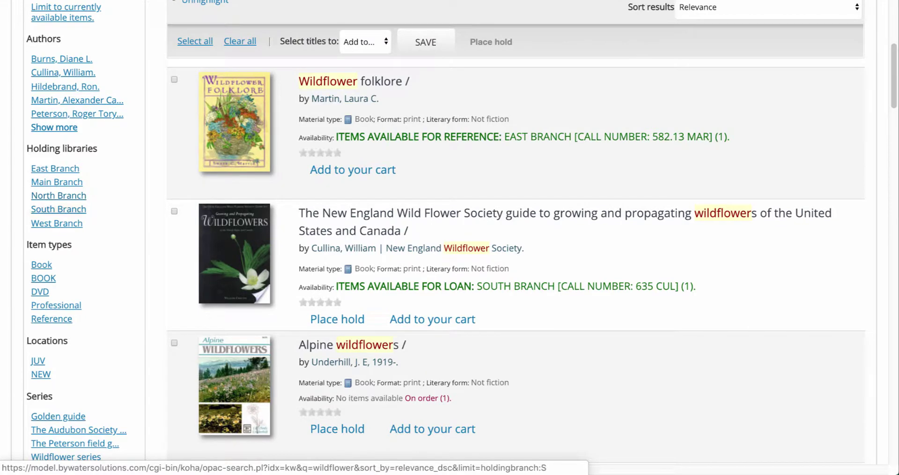
{"action": "scroll", "coordinate": [59, 209], "scroll_direction": "down", "scroll_amount": 2}
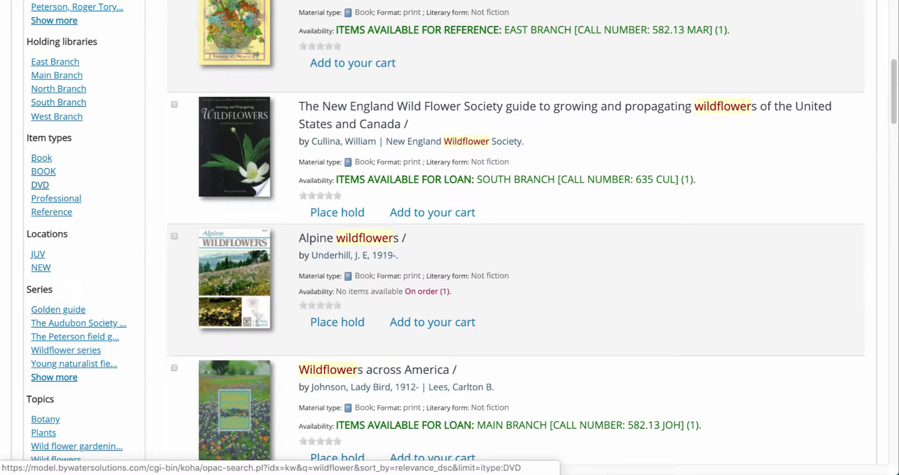
{"action": "scroll", "coordinate": [56, 201], "scroll_direction": "down", "scroll_amount": 3}
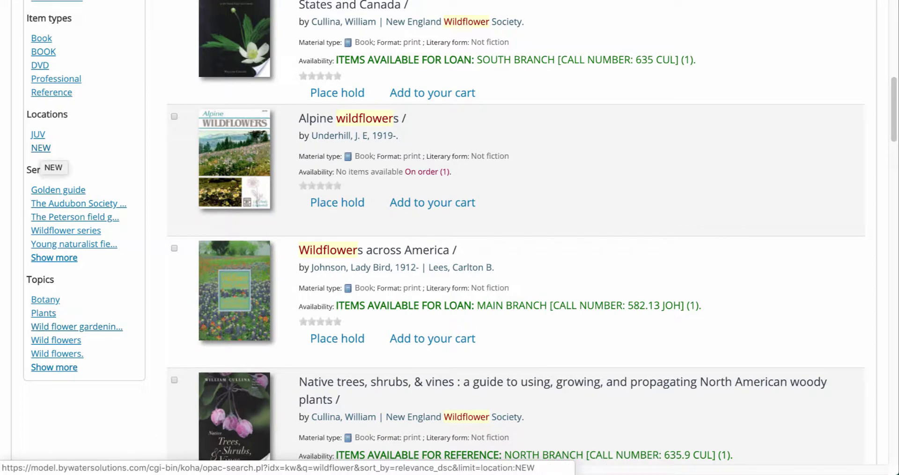
{"action": "scroll", "coordinate": [41, 149], "scroll_direction": "up", "scroll_amount": 10}
{"action": "scroll", "coordinate": [41, 148], "scroll_direction": "up", "scroll_amount": 1}
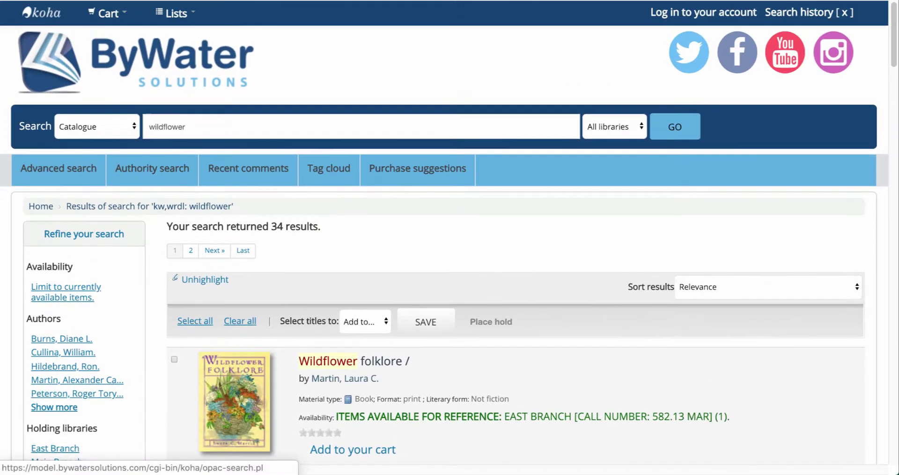
{"action": "left_click", "coordinate": [97, 126]}
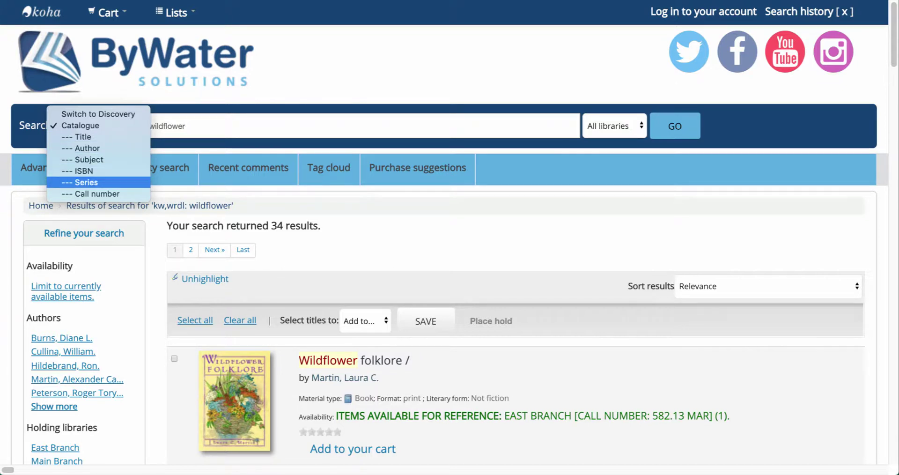
{"action": "key", "text": "Escape"}
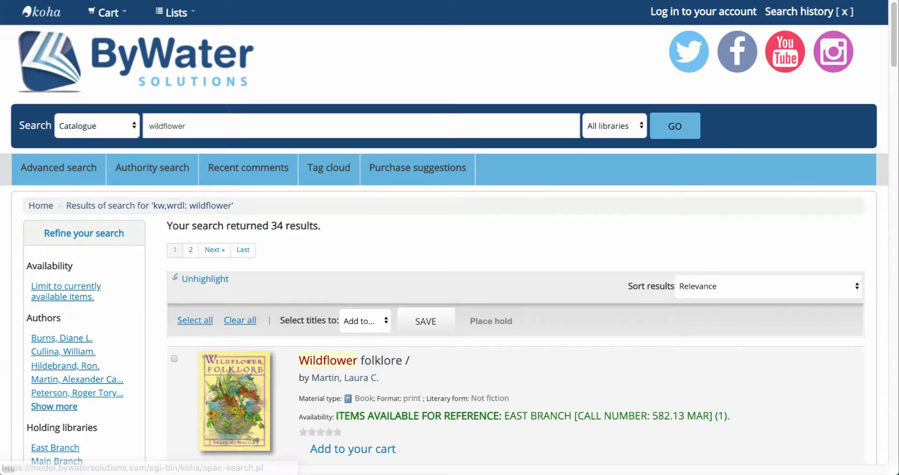
Step: Start an advanced search with "wildflower" as the first keyword term
{"action": "left_click", "coordinate": [59, 167]}
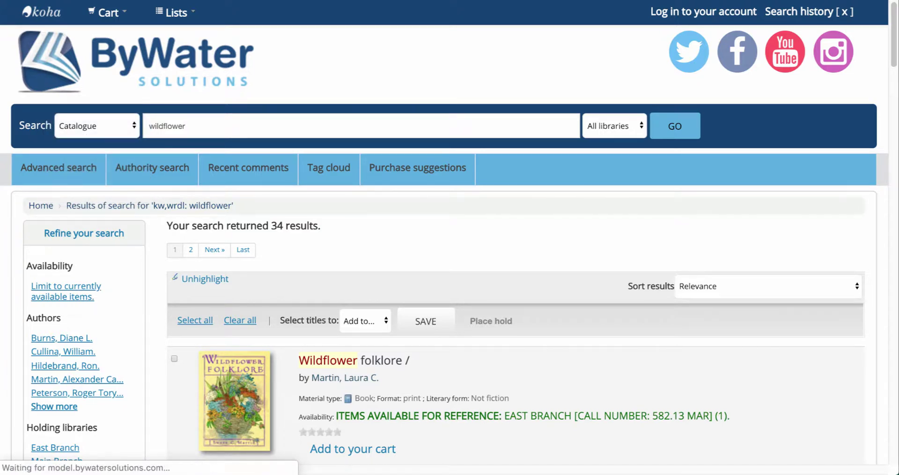
{"action": "scroll", "coordinate": [450, 235], "scroll_direction": "down", "scroll_amount": 2}
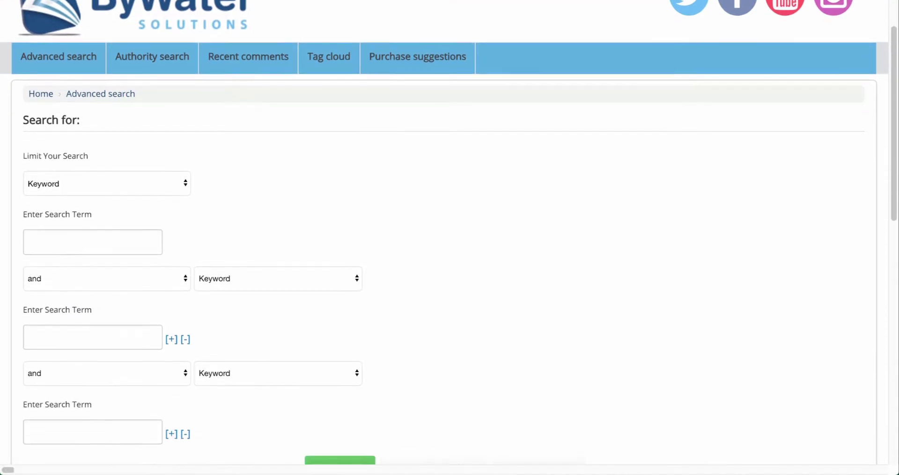
{"action": "left_click", "coordinate": [92, 205]}
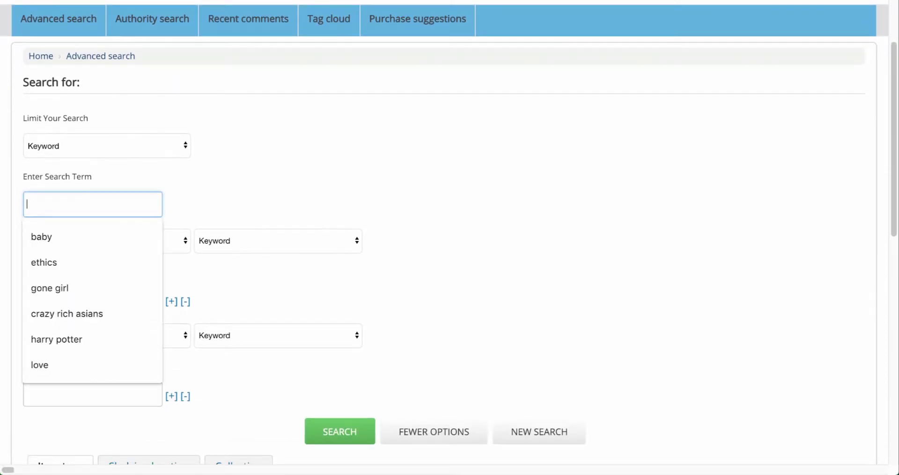
{"action": "type", "text": "wildflower"}
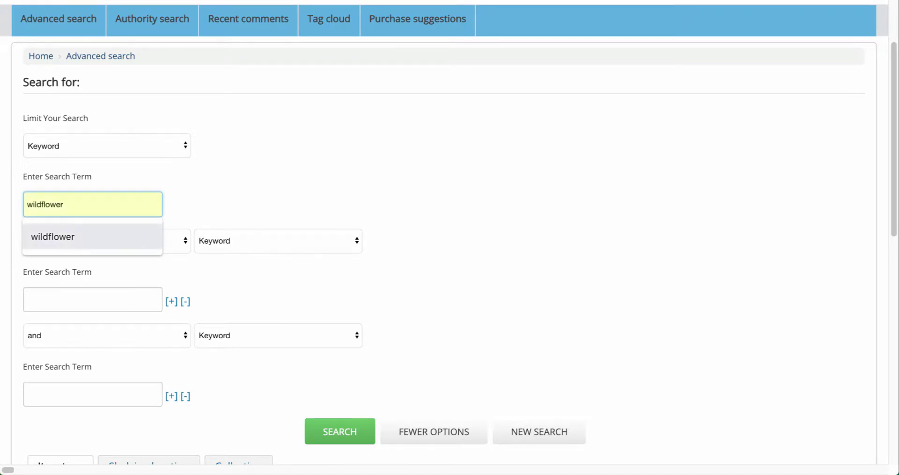
{"action": "left_click", "coordinate": [52, 237]}
Step: Exclude the keyword "folklore" by using the "not" operator with the second search term
{"action": "left_click", "coordinate": [107, 241]}
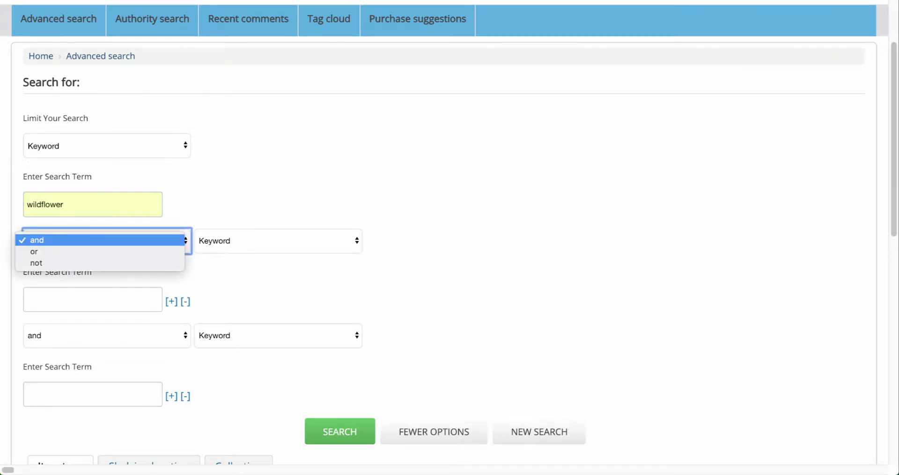
{"action": "key", "text": "Down"}
{"action": "key", "text": "Down"}
{"action": "key", "text": "Return"}
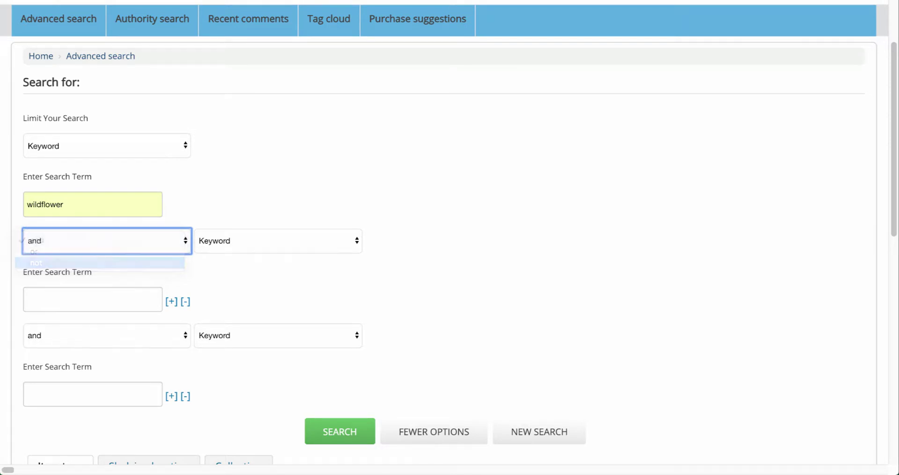
{"action": "key", "text": "Tab"}
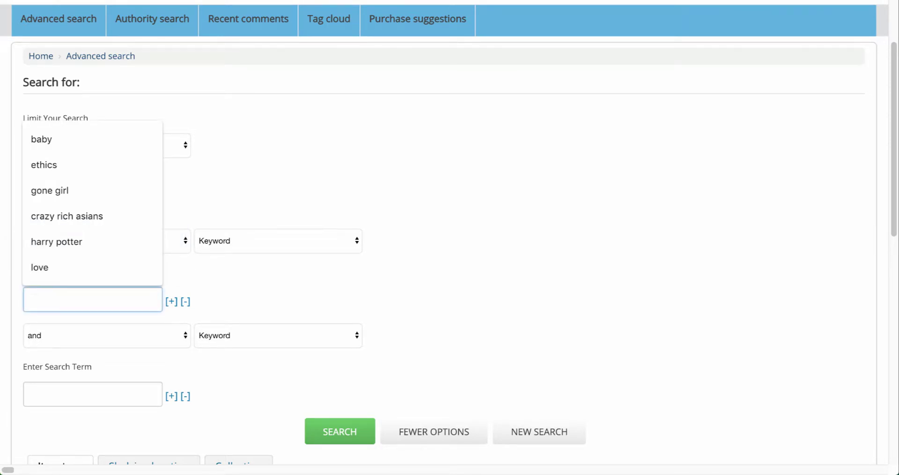
{"action": "type", "text": "folklore"}
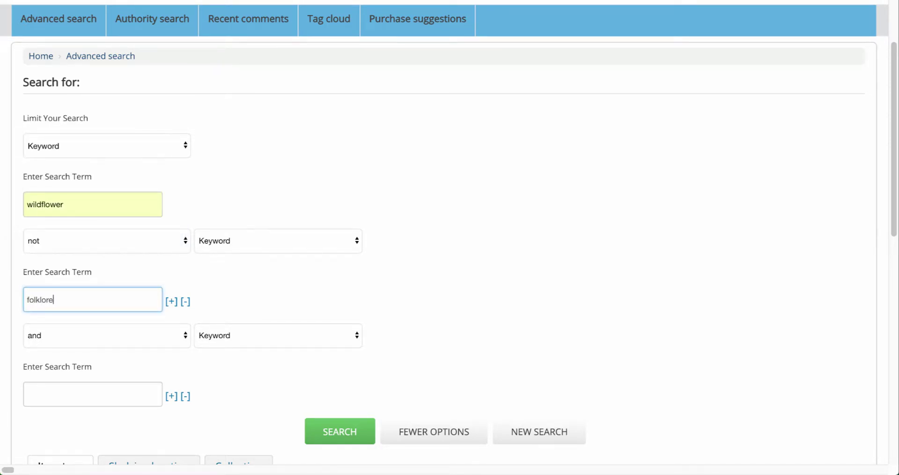
Step: Limit the advanced search to the Book item type
{"action": "scroll", "coordinate": [449, 234], "scroll_direction": "down", "scroll_amount": 2}
{"action": "scroll", "coordinate": [449, 234], "scroll_direction": "down", "scroll_amount": 3}
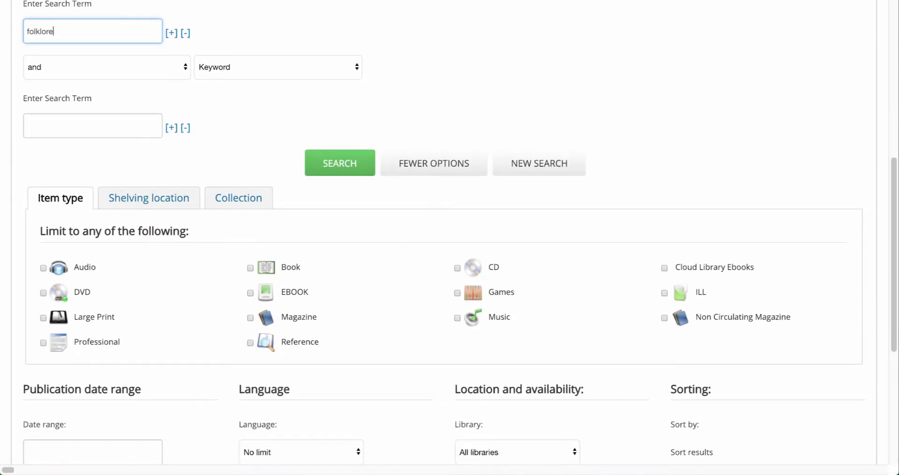
{"action": "left_click", "coordinate": [250, 267]}
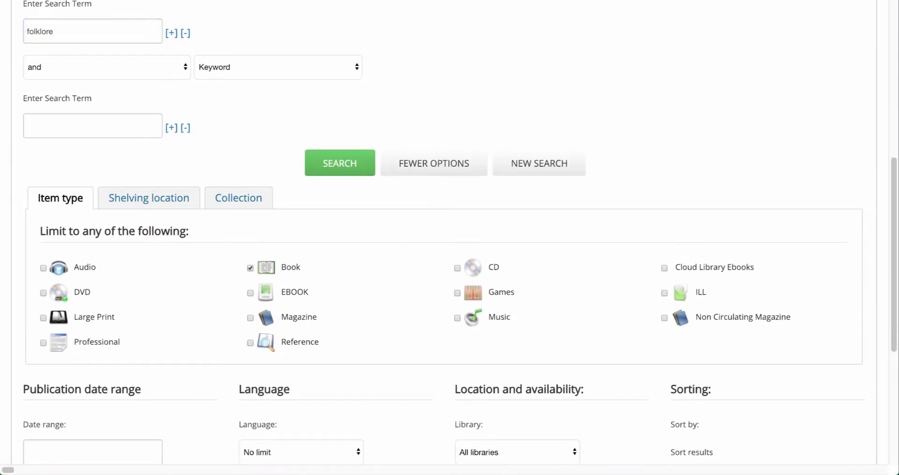
Step: Review the limits available for shelving location and collection
{"action": "scroll", "coordinate": [450, 234], "scroll_direction": "down", "scroll_amount": 1}
{"action": "left_click", "coordinate": [149, 133]}
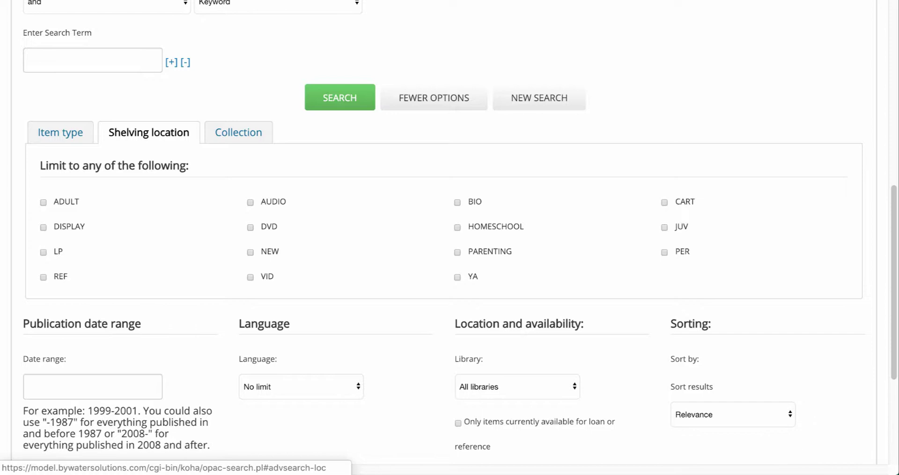
{"action": "left_click", "coordinate": [238, 132]}
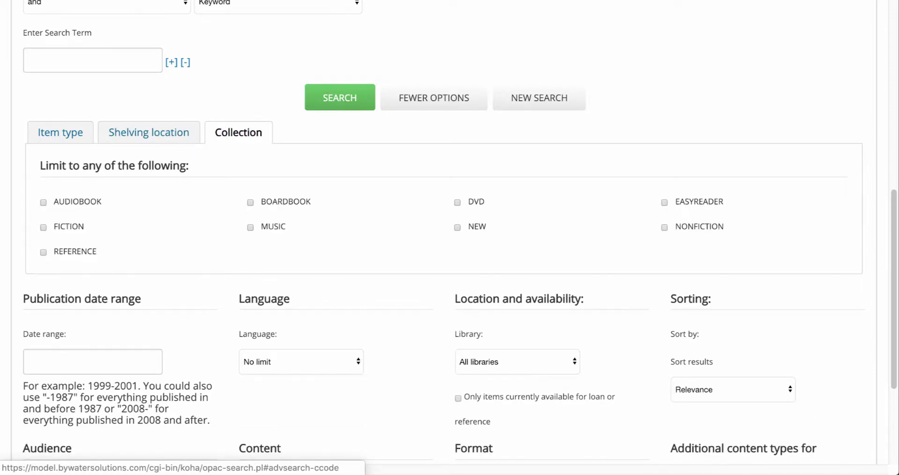
Step: Examine the advanced search options for publication date range, language, library and result sorting
{"action": "scroll", "coordinate": [449, 235], "scroll_direction": "down", "scroll_amount": 5}
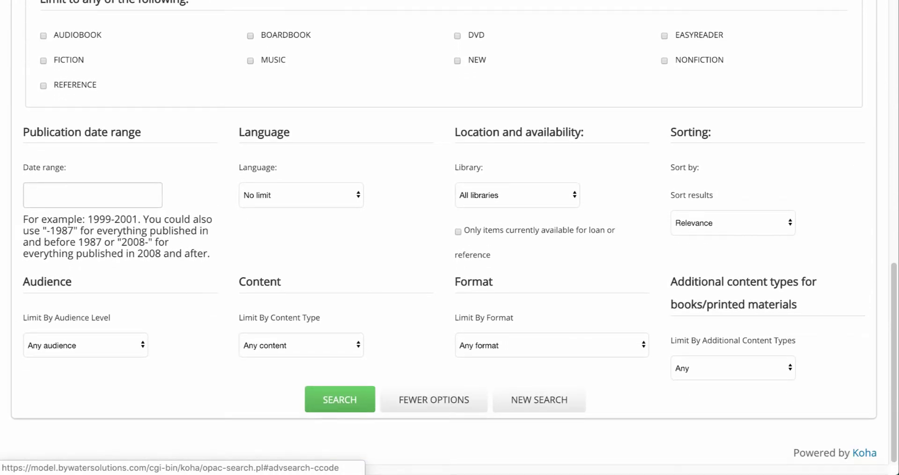
{"action": "left_click", "coordinate": [93, 195]}
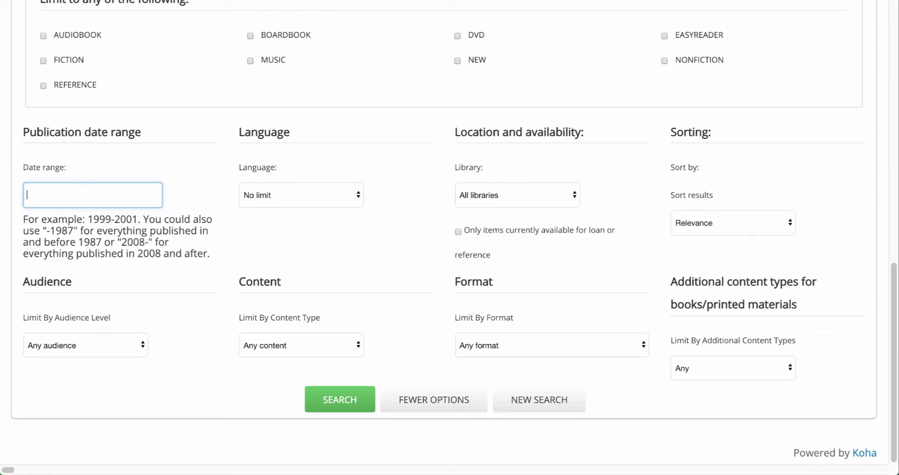
{"action": "left_click", "coordinate": [301, 195]}
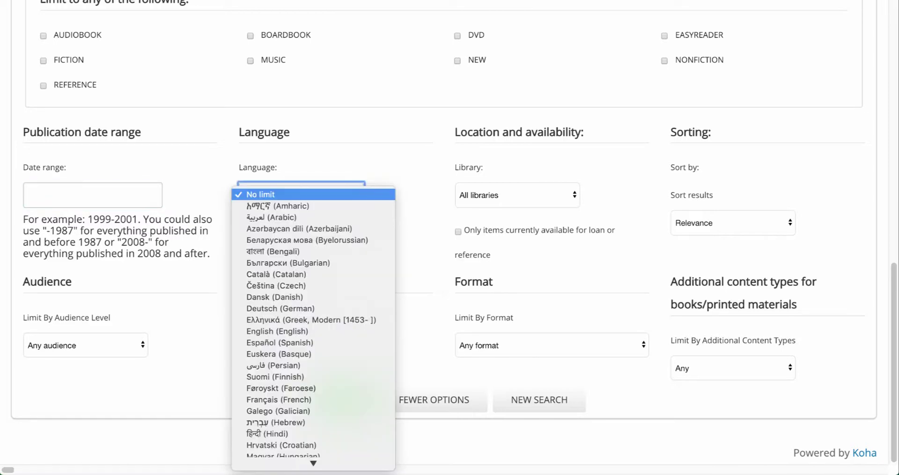
{"action": "key", "text": "Escape"}
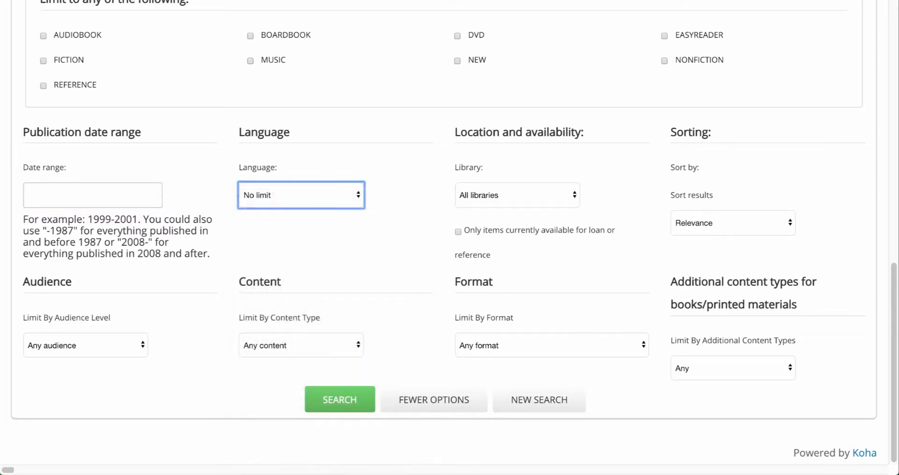
{"action": "left_click", "coordinate": [516, 195]}
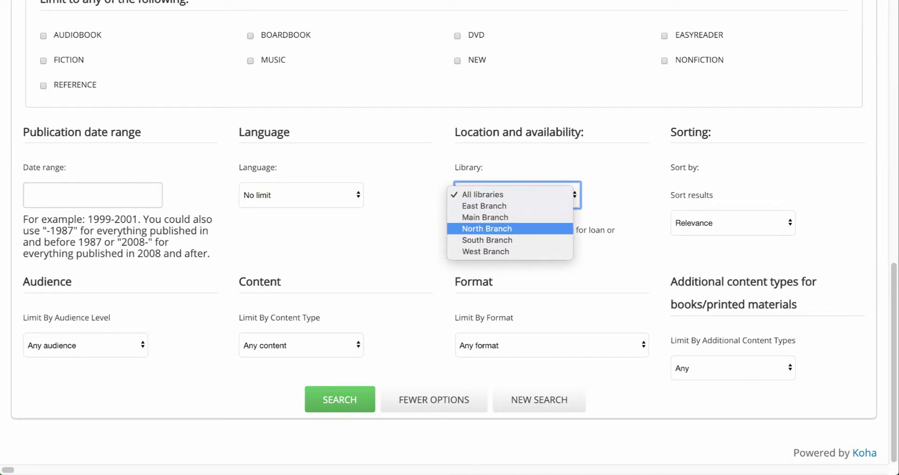
{"action": "key", "text": "Escape"}
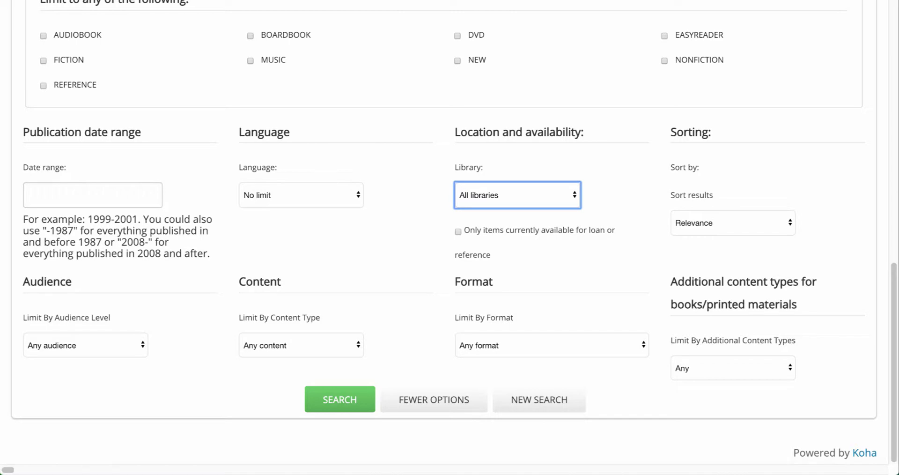
{"action": "left_click", "coordinate": [733, 223]}
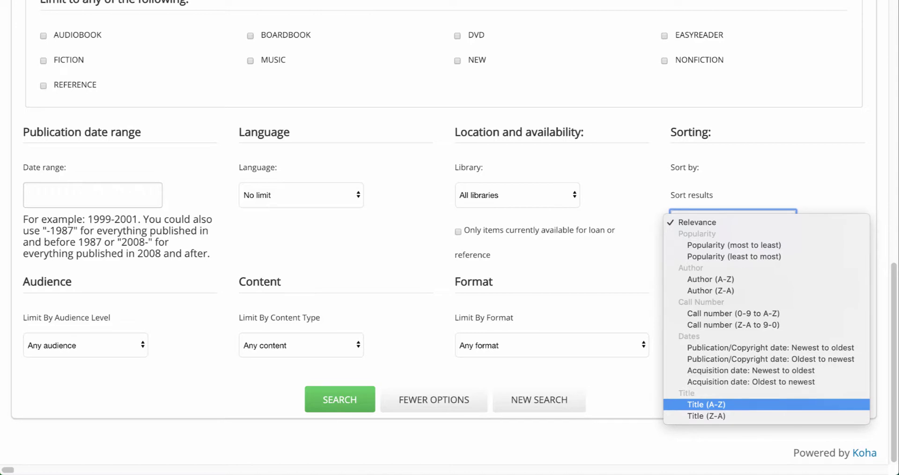
{"action": "key", "text": "Escape"}
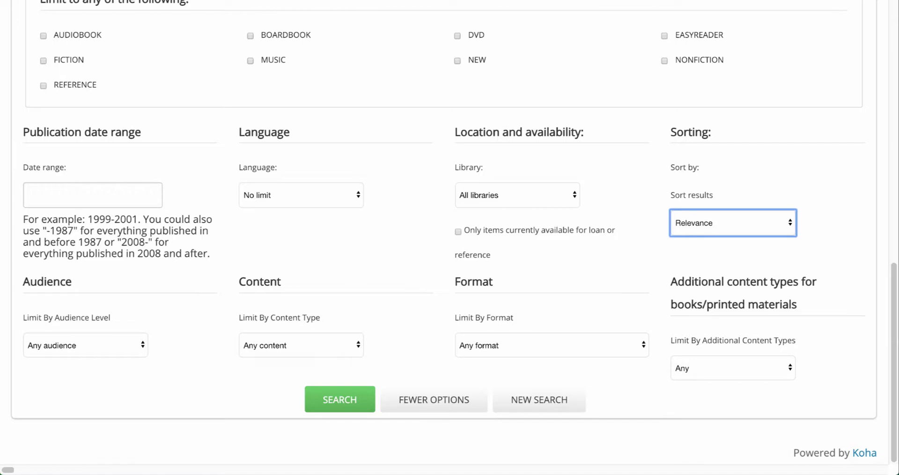
Step: Examine the audience levels available for limiting the advanced search
{"action": "left_click", "coordinate": [85, 345]}
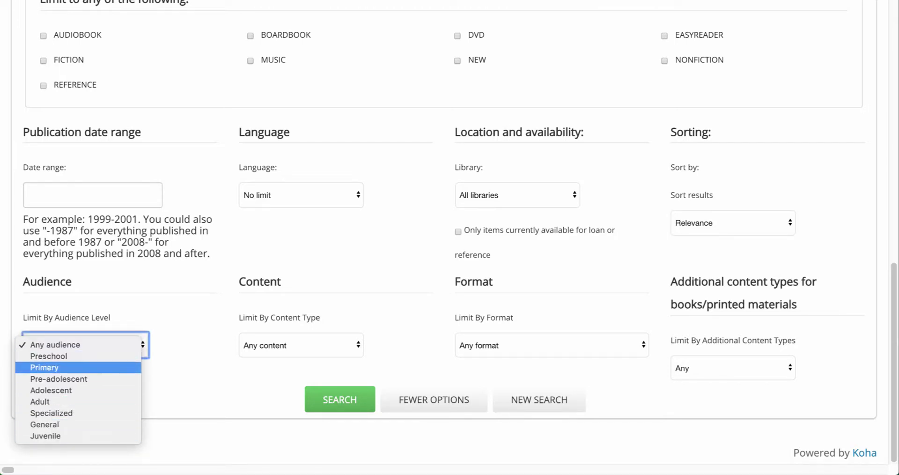
{"action": "key", "text": "Down"}
{"action": "key", "text": "Down"}
{"action": "key", "text": "Down"}
{"action": "key", "text": "Down"}
{"action": "key", "text": "Down"}
{"action": "key", "text": "Down"}
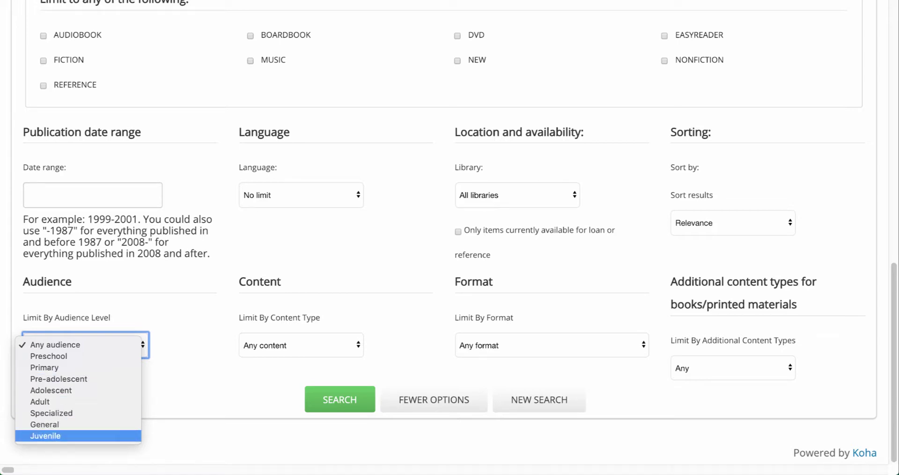
{"action": "key", "text": "Up"}
{"action": "key", "text": "Up"}
{"action": "key", "text": "Up"}
{"action": "key", "text": "Up"}
{"action": "key", "text": "Up"}
{"action": "key", "text": "Up"}
{"action": "key", "text": "Down"}
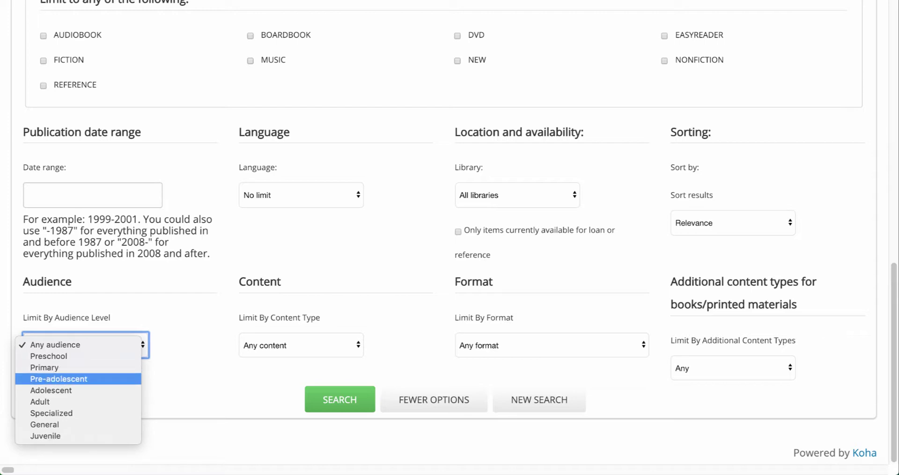
{"action": "key", "text": "Down"}
{"action": "key", "text": "Down"}
{"action": "key", "text": "Up"}
{"action": "key", "text": "Escape"}
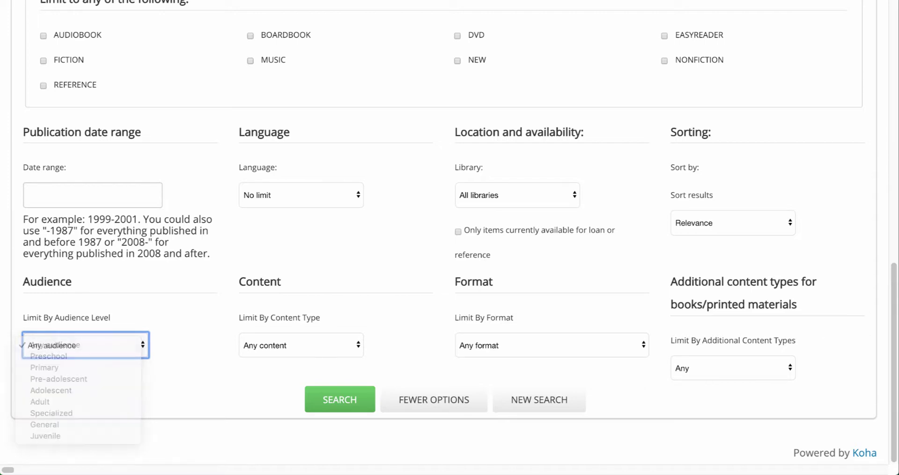
Step: Examine the content type and format limits available for the advanced search
{"action": "left_click", "coordinate": [301, 345]}
{"action": "key", "text": "Down"}
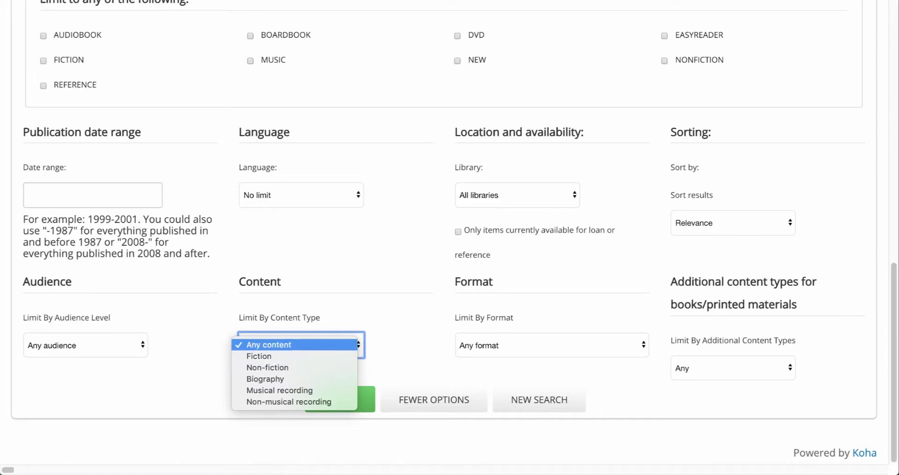
{"action": "key", "text": "Escape"}
{"action": "key", "text": "Tab"}
{"action": "key", "text": "space"}
{"action": "key", "text": "Down"}
{"action": "key", "text": "Down"}
{"action": "key", "text": "Down"}
{"action": "key", "text": "Down"}
{"action": "key", "text": "Down"}
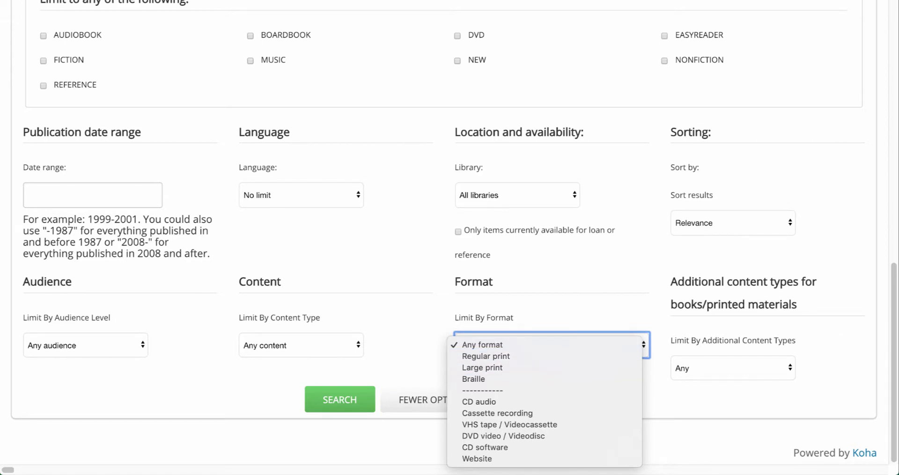
{"action": "key", "text": "Escape"}
Step: Examine the full list of additional content types for books and printed materials
{"action": "left_click", "coordinate": [733, 368]}
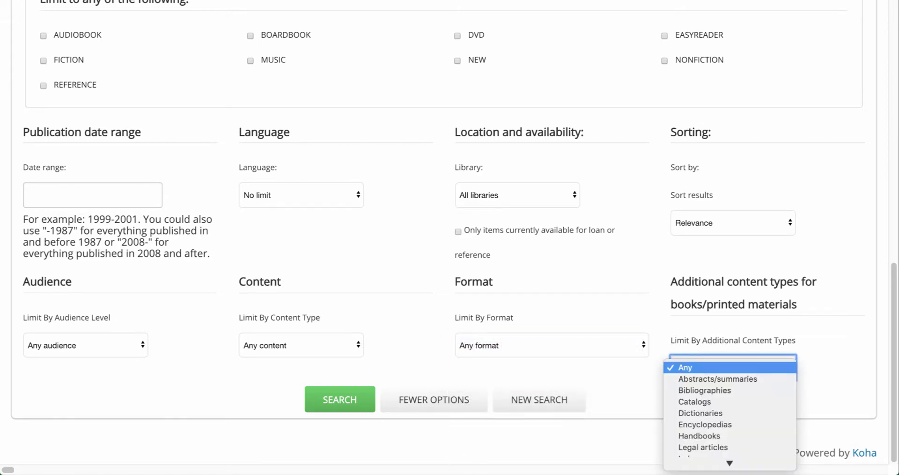
{"action": "scroll", "coordinate": [729, 412], "scroll_direction": "down", "scroll_amount": 2}
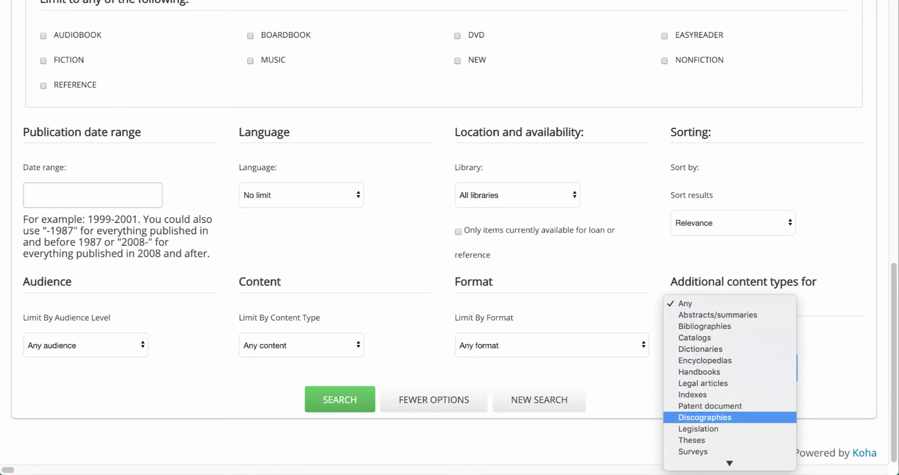
{"action": "scroll", "coordinate": [730, 416], "scroll_direction": "down", "scroll_amount": 5}
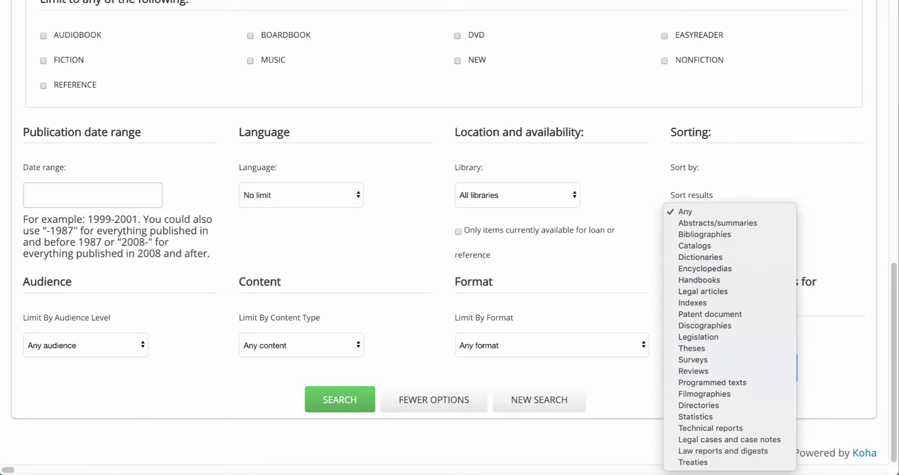
{"action": "key", "text": "Escape"}
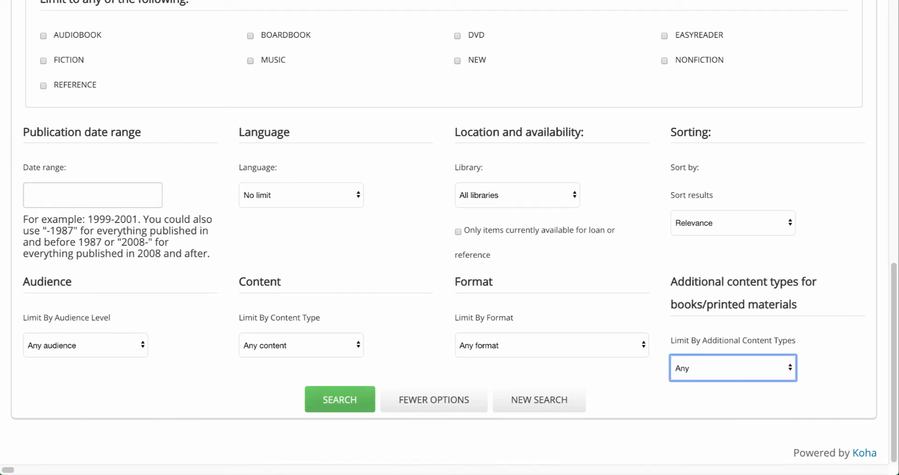
Step: Run the advanced search and look through the resulting titles and the facets for refining them
{"action": "key", "text": "Tab"}
{"action": "key", "text": "Return"}
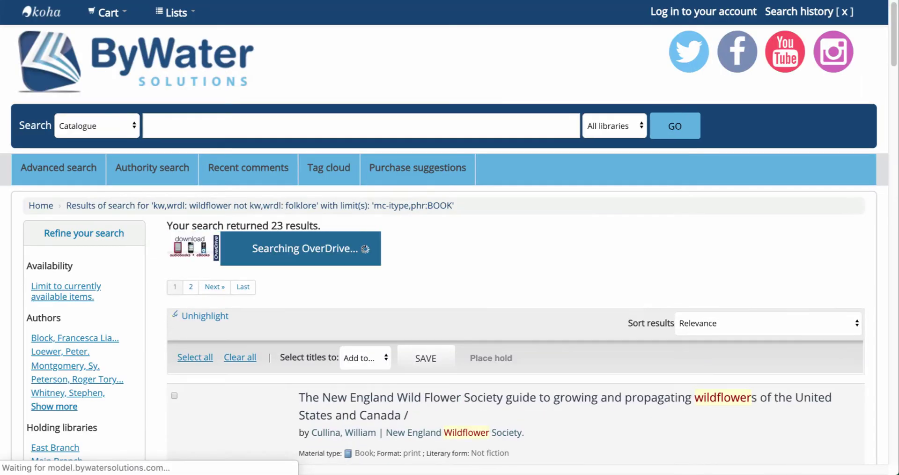
{"action": "scroll", "coordinate": [450, 238], "scroll_direction": "down", "scroll_amount": 2}
{"action": "scroll", "coordinate": [449, 234], "scroll_direction": "down", "scroll_amount": 3}
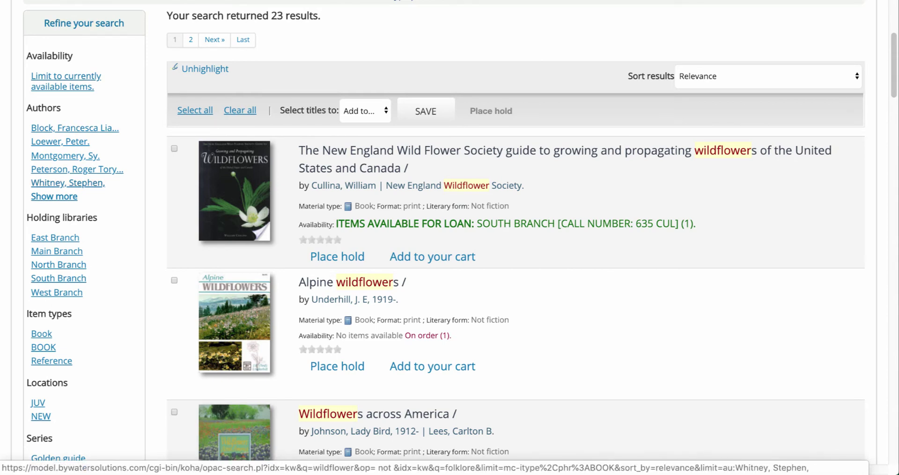
{"action": "scroll", "coordinate": [449, 235], "scroll_direction": "down", "scroll_amount": 2}
{"action": "scroll", "coordinate": [449, 234], "scroll_direction": "down", "scroll_amount": 3}
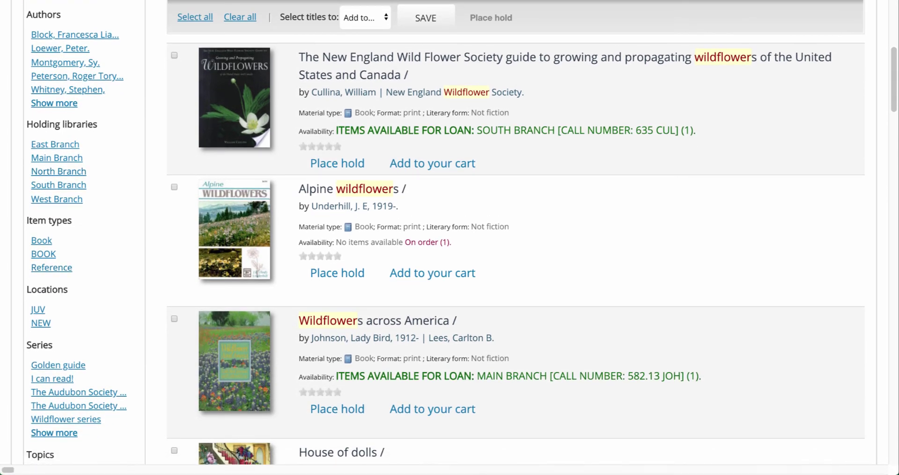
{"action": "scroll", "coordinate": [450, 234], "scroll_direction": "up", "scroll_amount": 15}
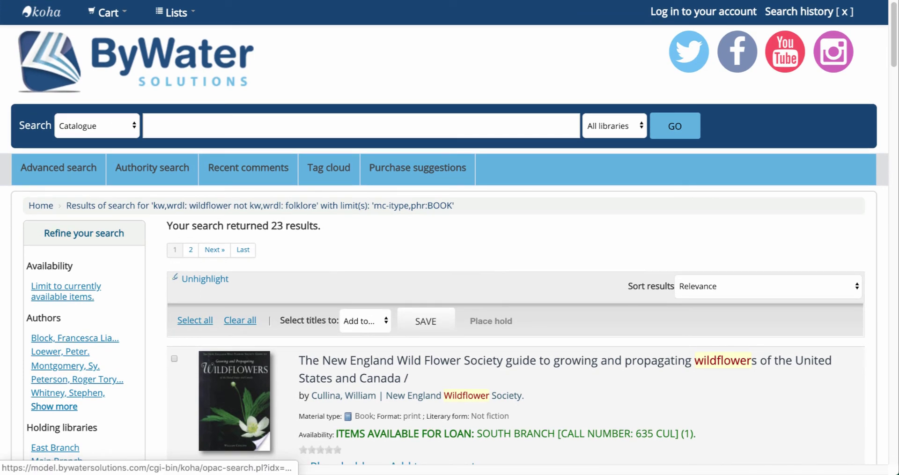